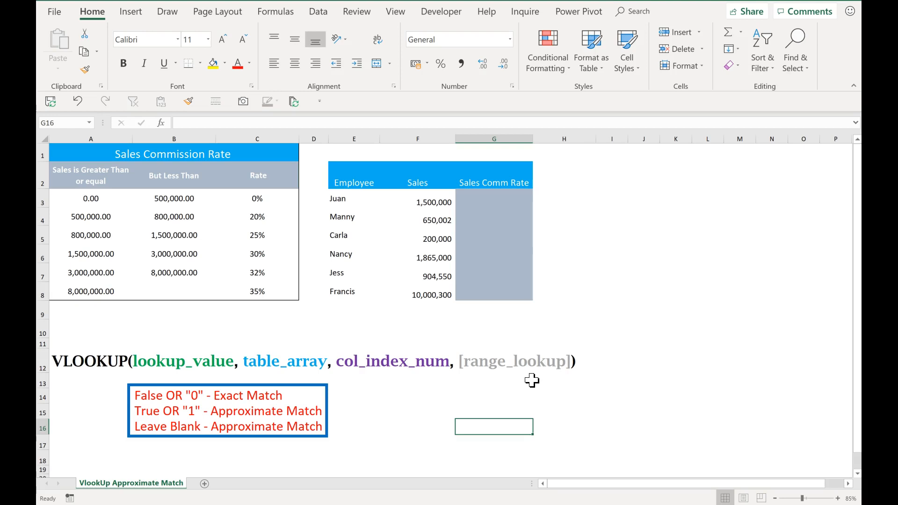
# - Examine the commission rate table's lower and upper bracket limits and rates alongside the employee sales column
pyautogui.moveTo(493, 202); pyautogui.dragTo(494, 294)
pyautogui.click(511, 323)
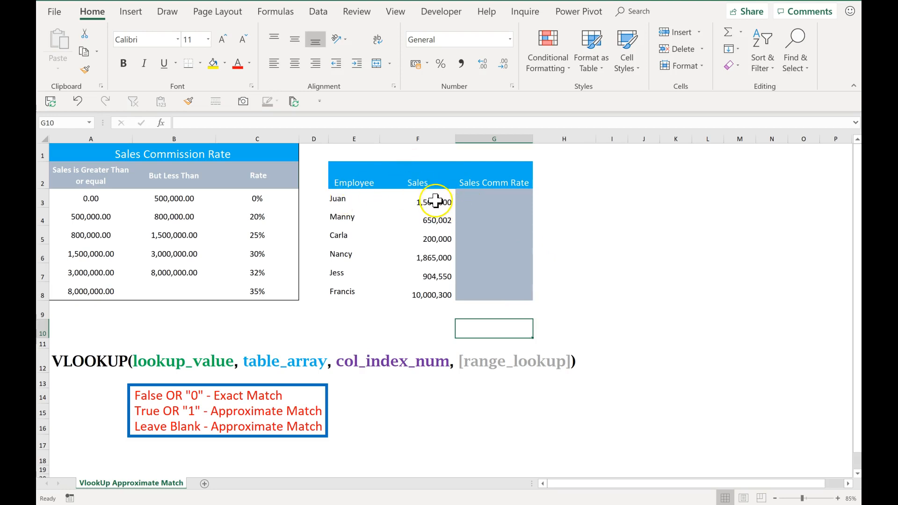
pyautogui.click(486, 202)
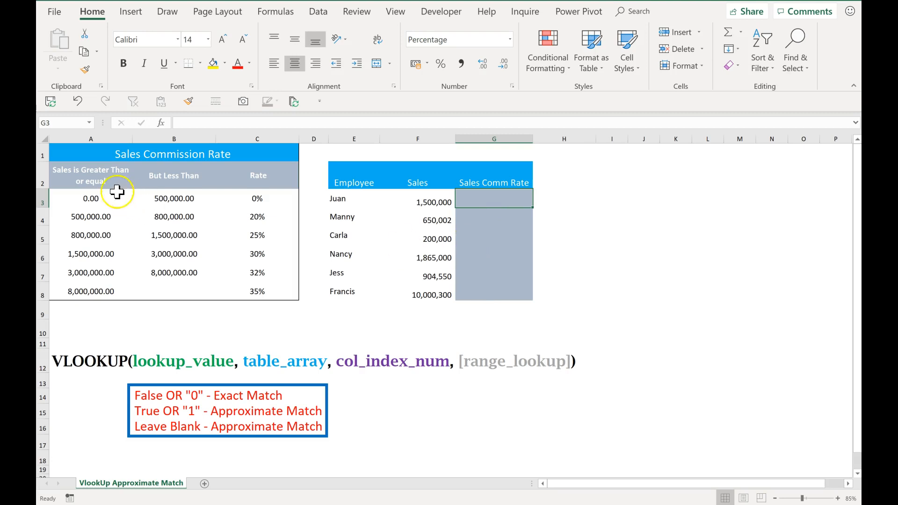
pyautogui.moveTo(80, 197); pyautogui.dragTo(251, 286)
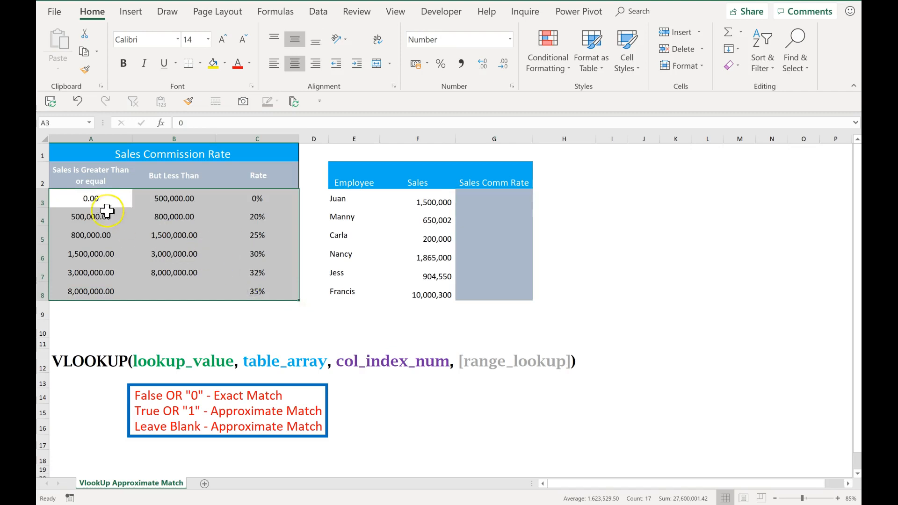
pyautogui.click(99, 200)
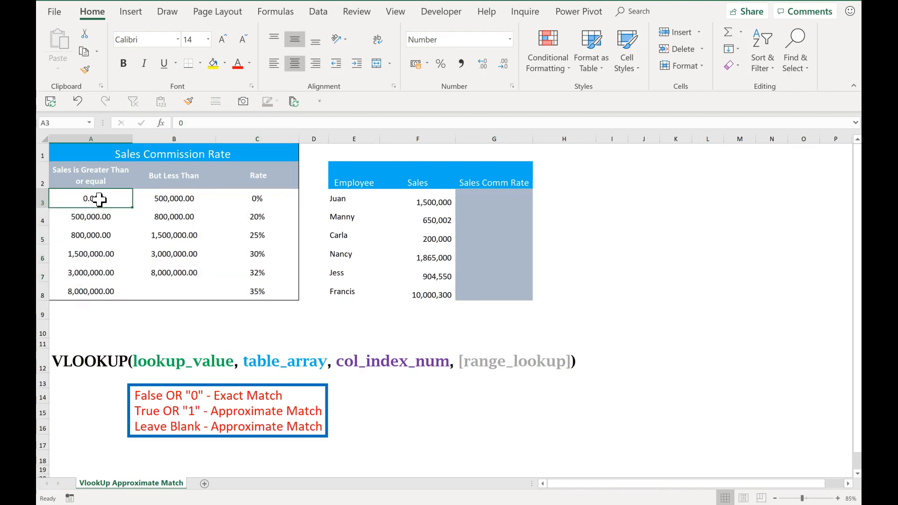
pyautogui.click(169, 200)
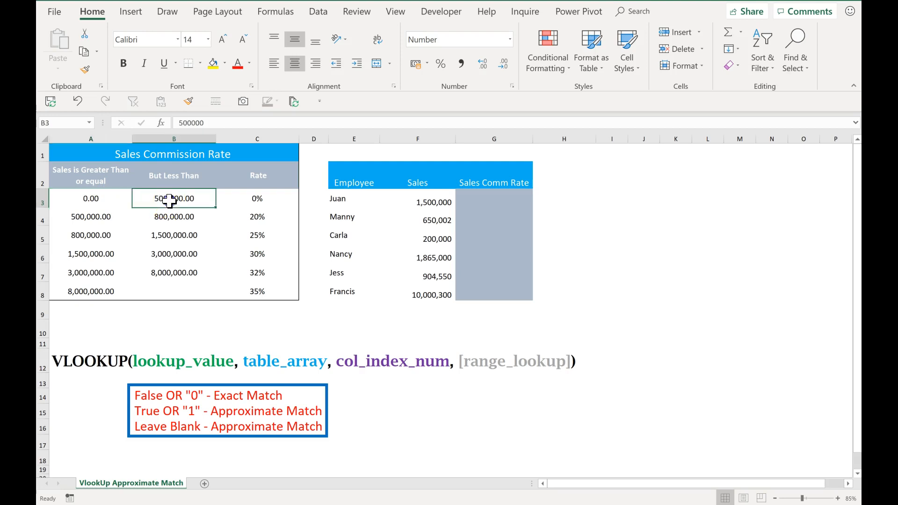
pyautogui.click(265, 201)
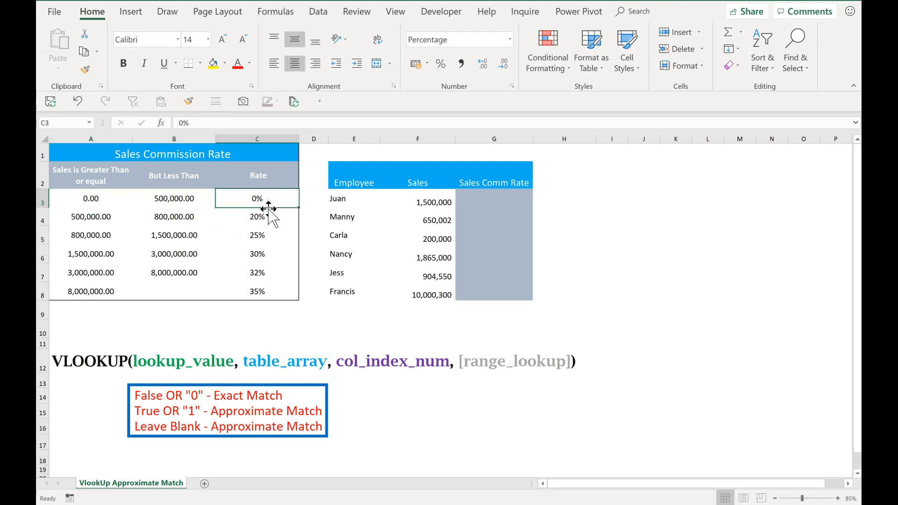
pyautogui.click(90, 219)
pyautogui.click(169, 220)
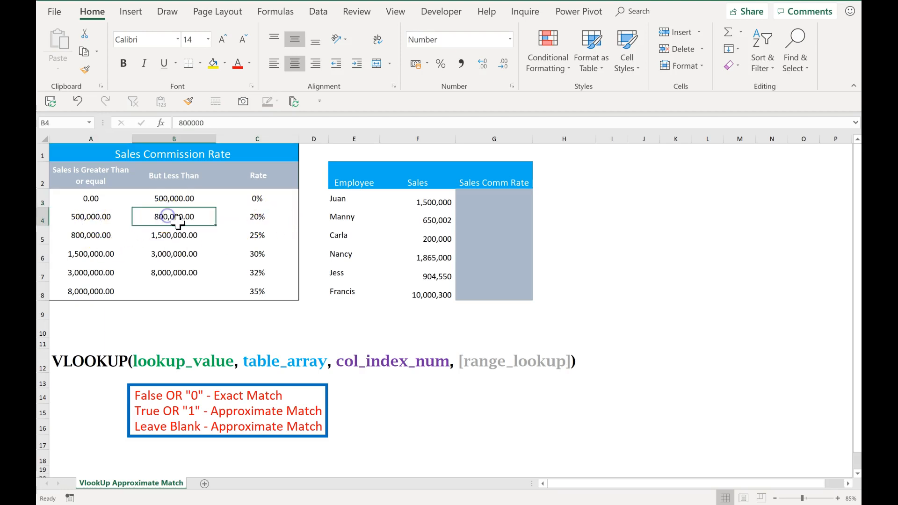
pyautogui.click(255, 222)
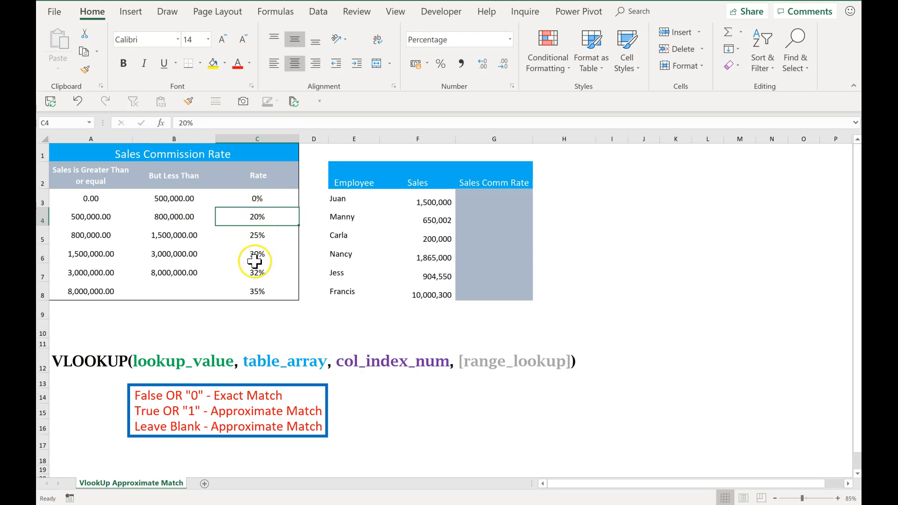
pyautogui.click(92, 202)
pyautogui.moveTo(90, 200); pyautogui.dragTo(88, 286)
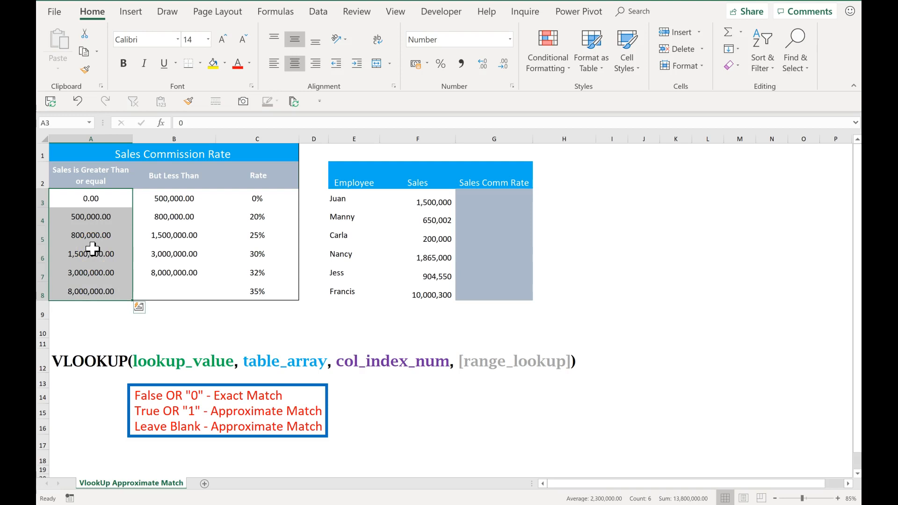
# - Start a VLOOKUP in G3 using F3 as the lookup value and the absolute table range $A$3:$C$8
pyautogui.click(486, 198)
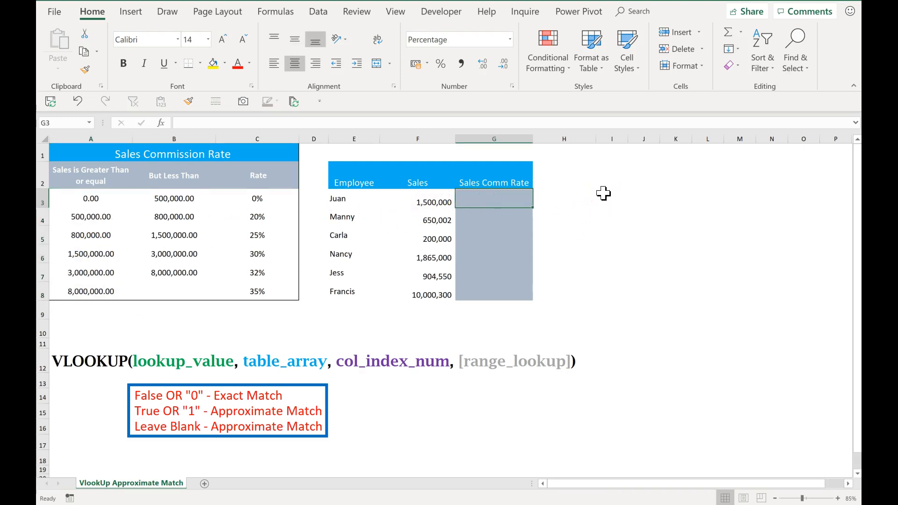
pyautogui.write('=vl')
pyautogui.press('Tab')
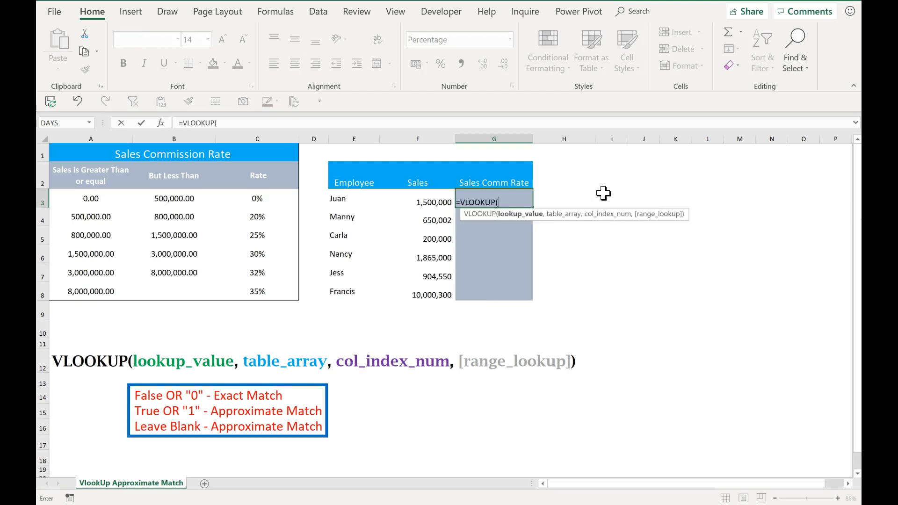
pyautogui.click(416, 199)
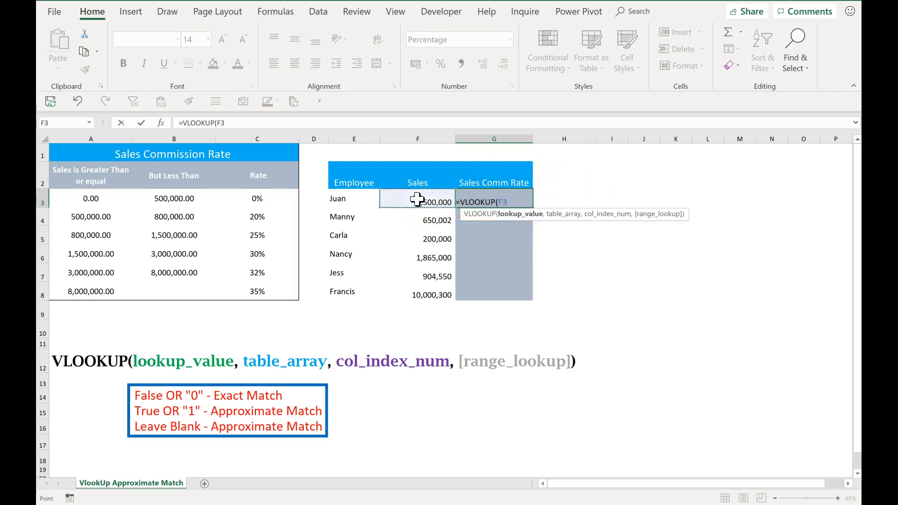
pyautogui.write(',')
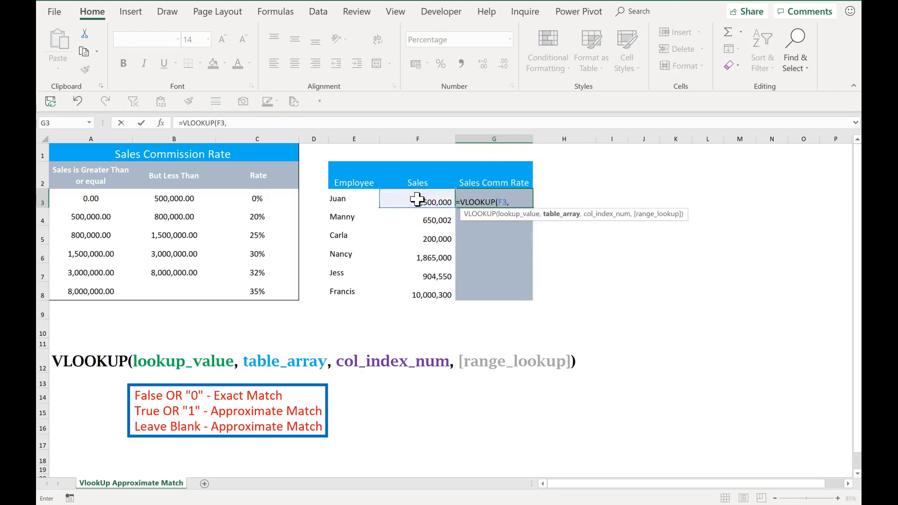
pyautogui.moveTo(92, 199); pyautogui.dragTo(241, 290)
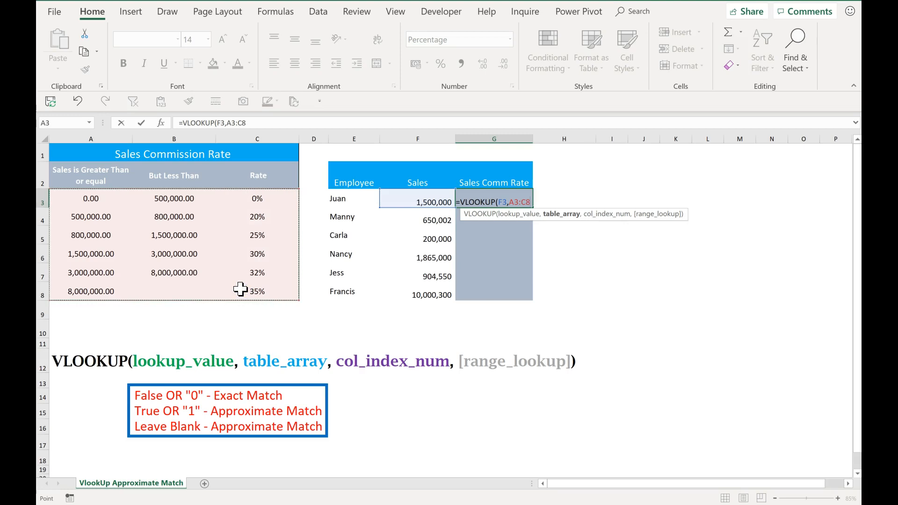
pyautogui.press('F4')
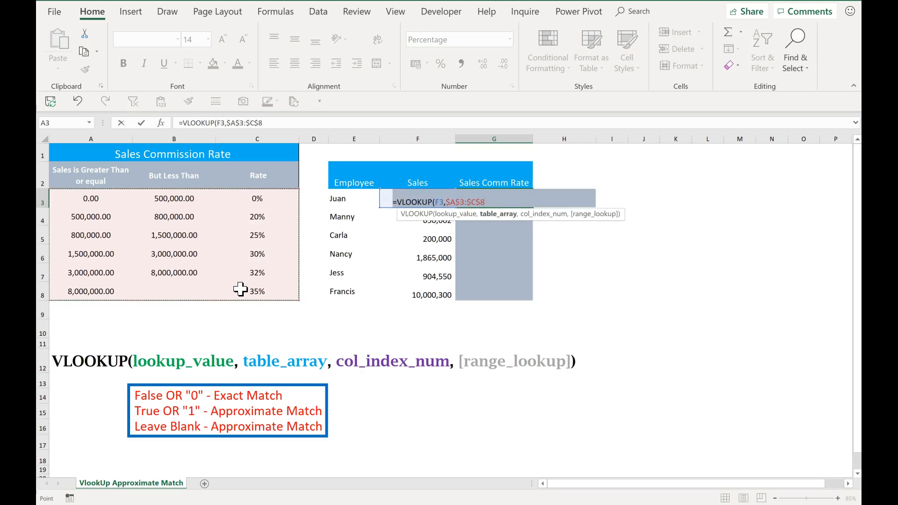
# - Complete the formula with column index 3, leaving range_lookup blank for approximate match, and enter it
pyautogui.write(',3')
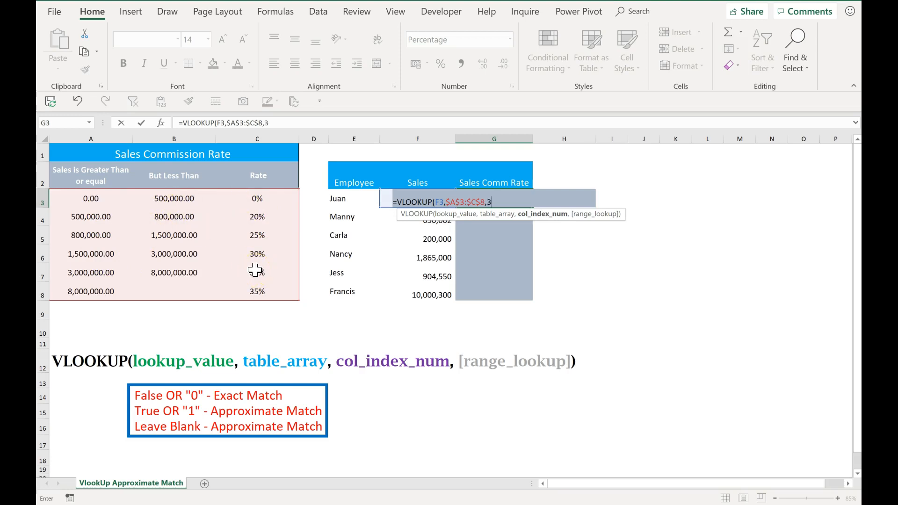
pyautogui.write(',')
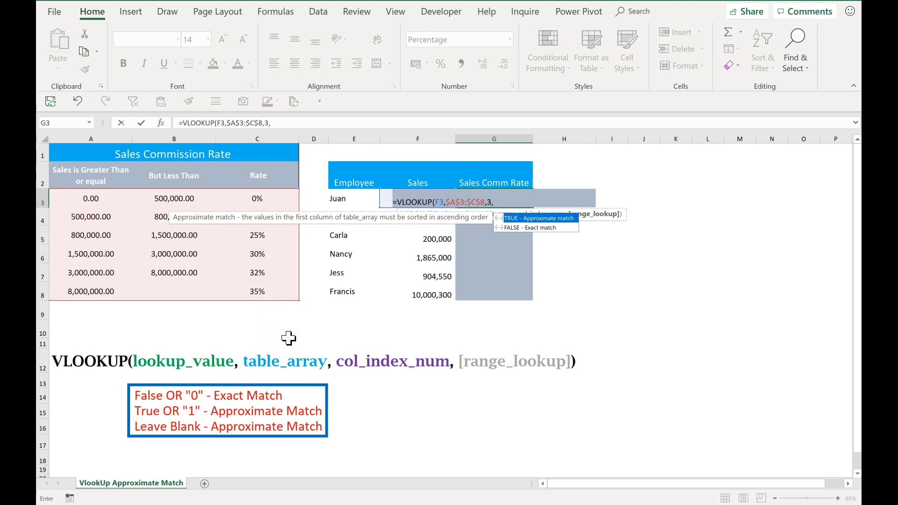
pyautogui.press('Tab')
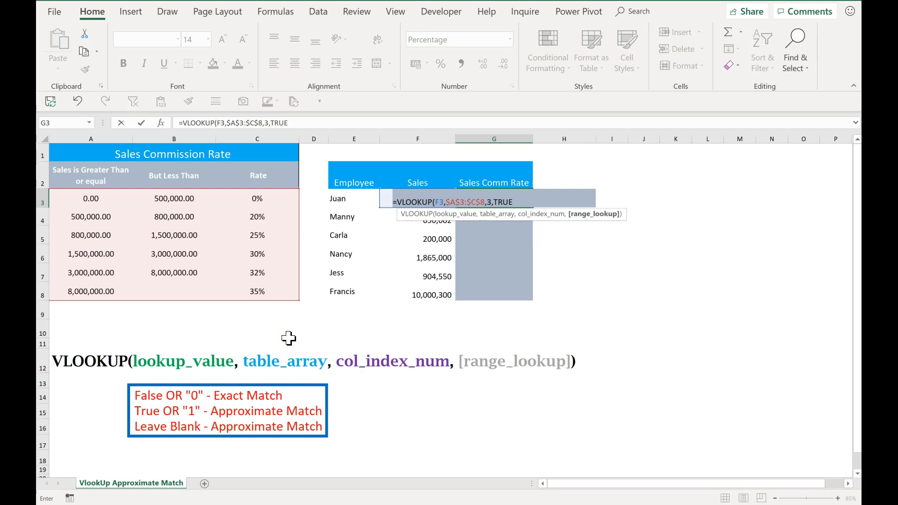
pyautogui.press('BackSpace')
pyautogui.press('BackSpace')
pyautogui.press('BackSpace')
pyautogui.press('BackSpace')
pyautogui.write('1')
pyautogui.press('BackSpace')
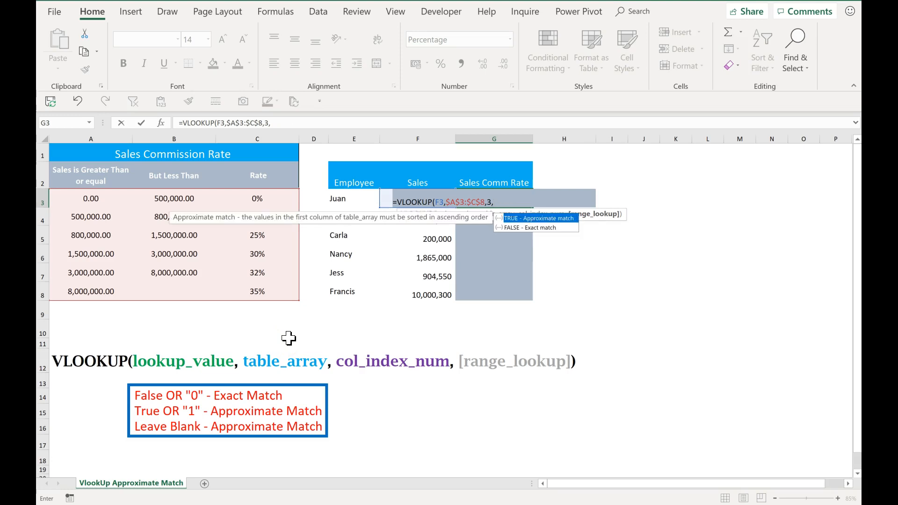
pyautogui.press('BackSpace')
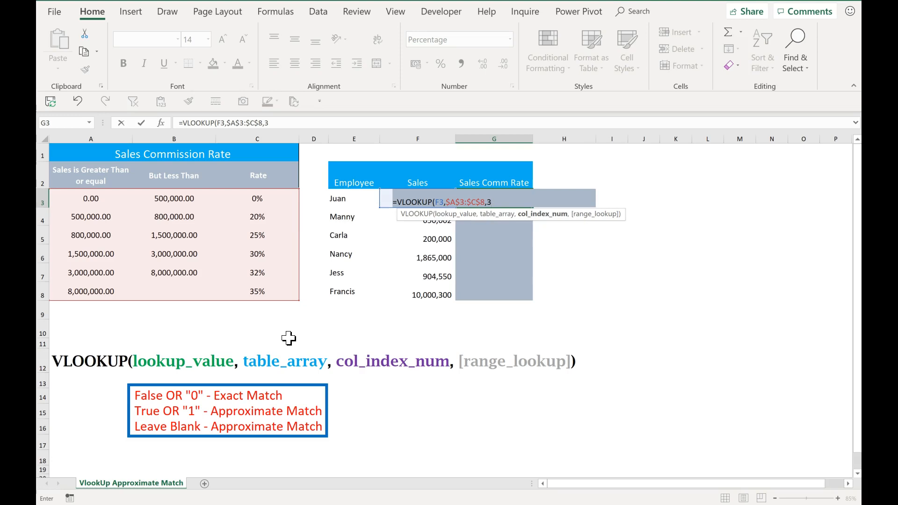
pyautogui.write(')')
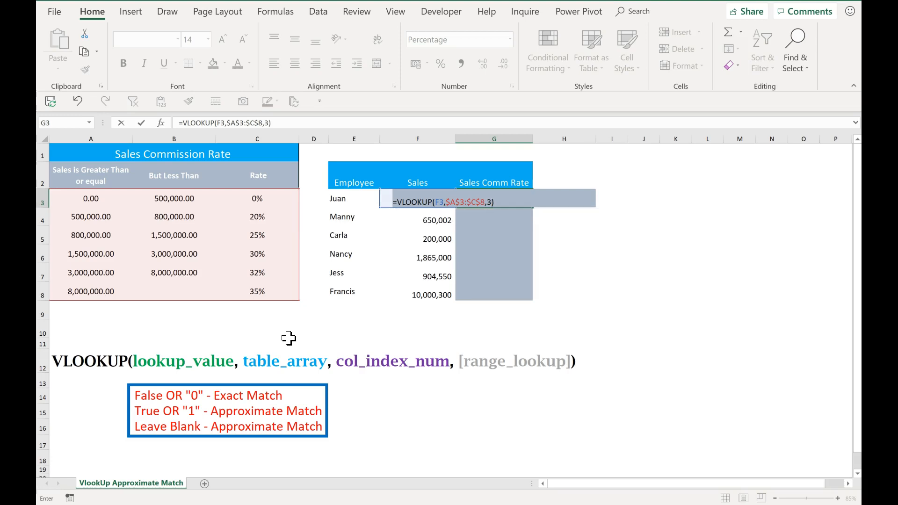
pyautogui.press('Return')
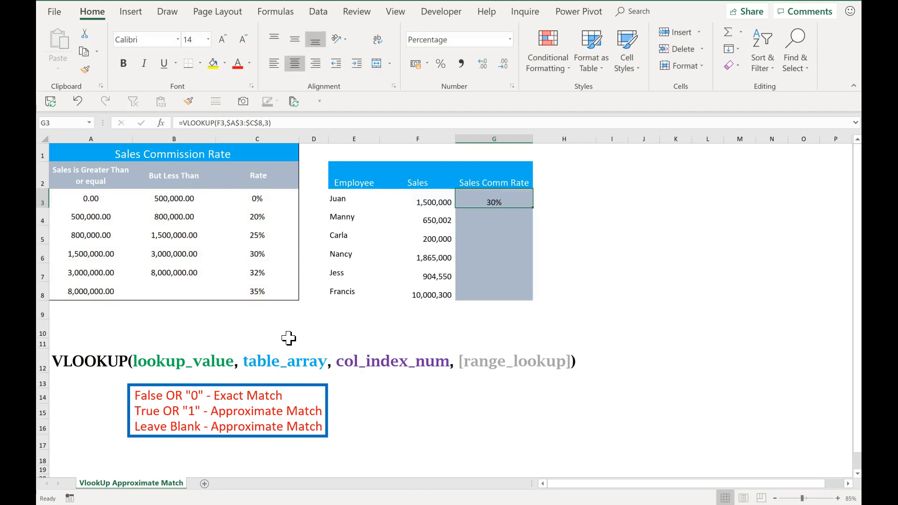
# - Fill the VLOOKUP formula down the Sales Comm Rate column through G8 and check the copied formula
pyautogui.doubleClick(533, 208)
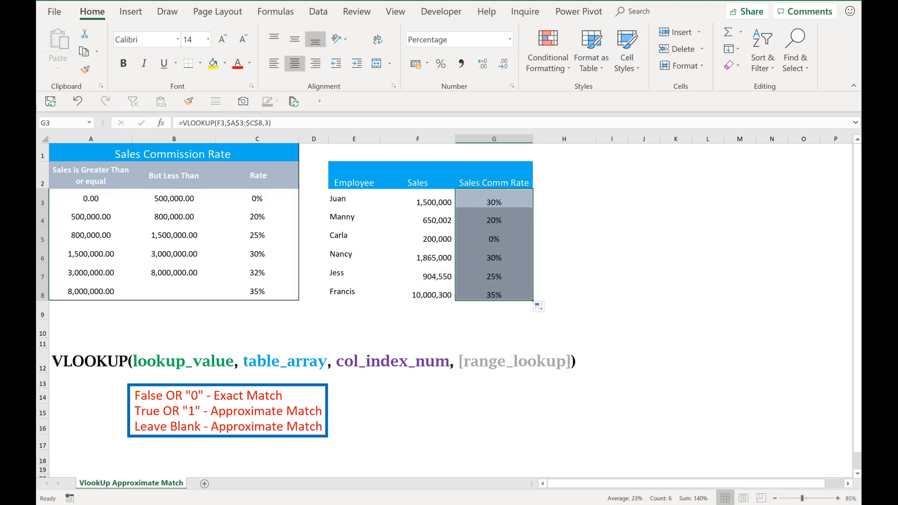
pyautogui.click(527, 219)
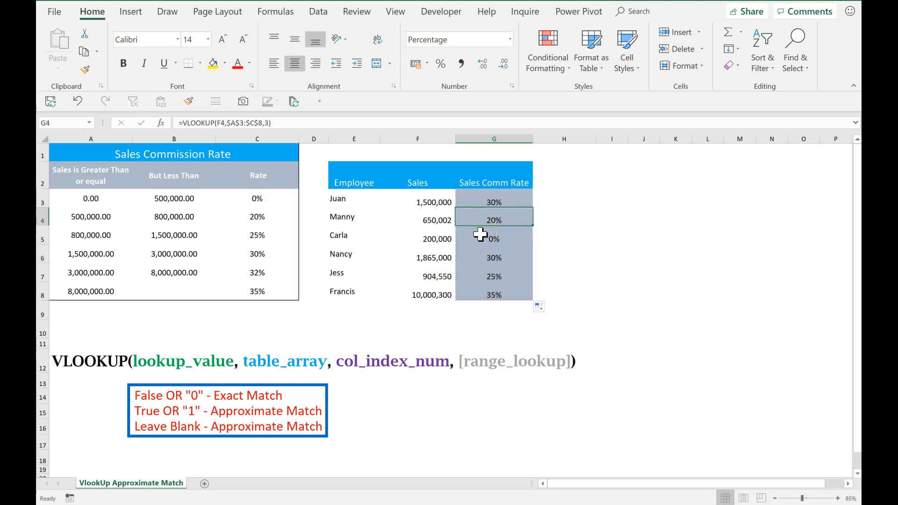
# - Compare each employee's sales with the commission brackets to verify the returned rates
pyautogui.click(422, 199)
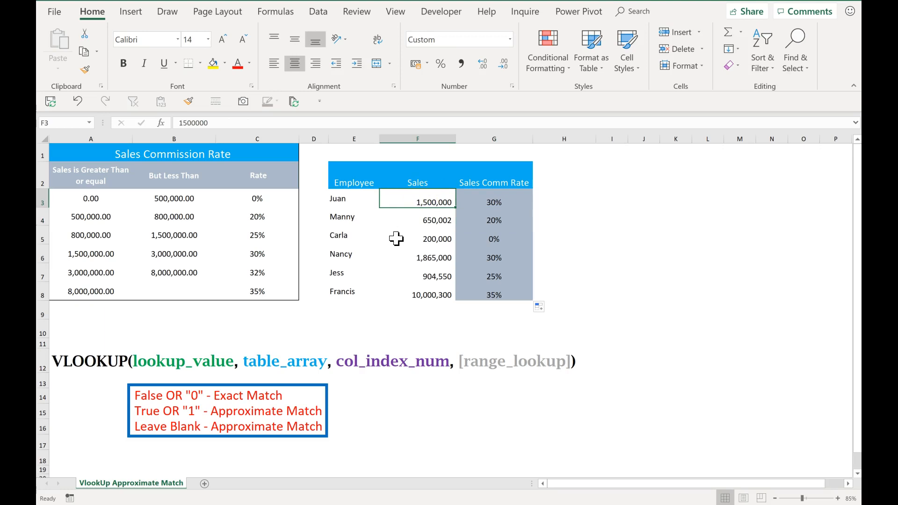
pyautogui.moveTo(88, 197); pyautogui.dragTo(80, 291)
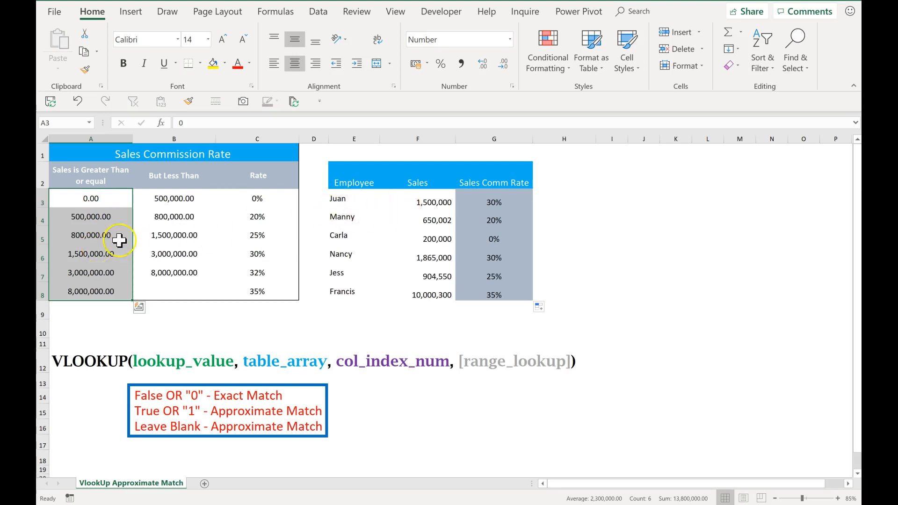
pyautogui.moveTo(91, 202); pyautogui.dragTo(296, 254)
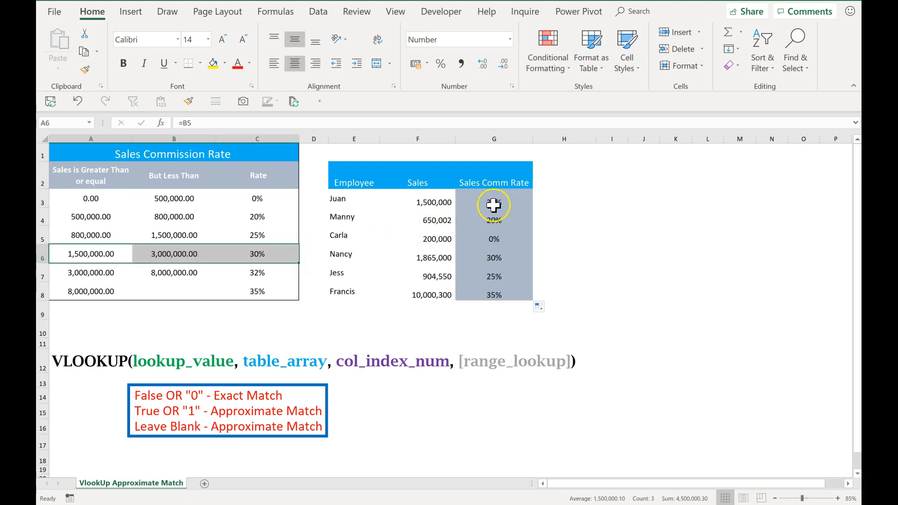
pyautogui.click(434, 222)
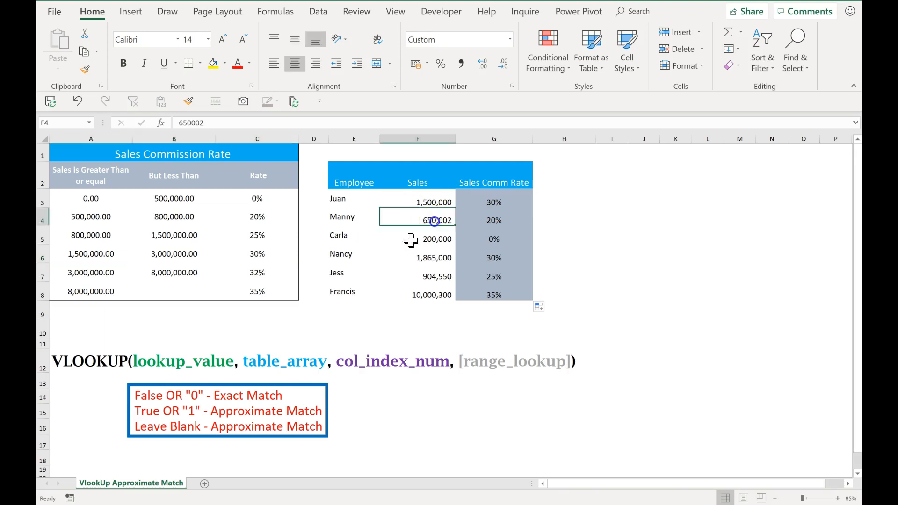
pyautogui.click(84, 200)
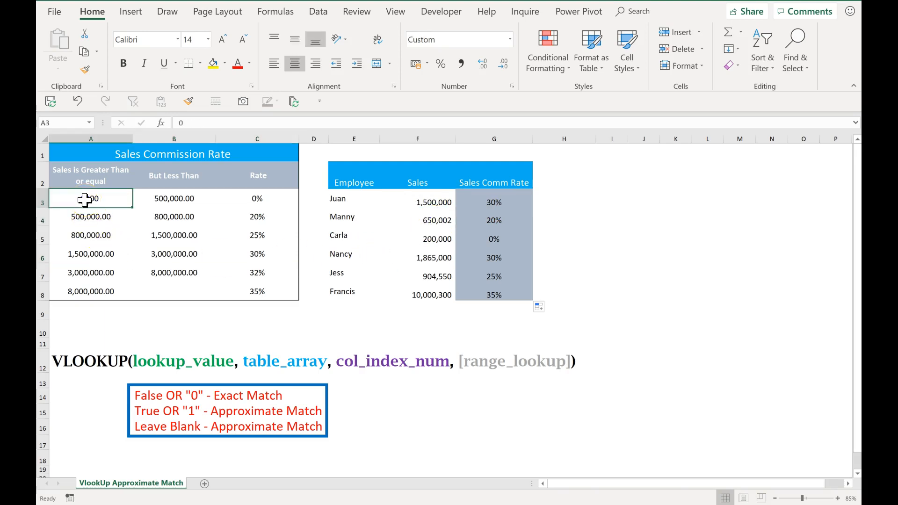
pyautogui.moveTo(84, 200); pyautogui.dragTo(89, 214)
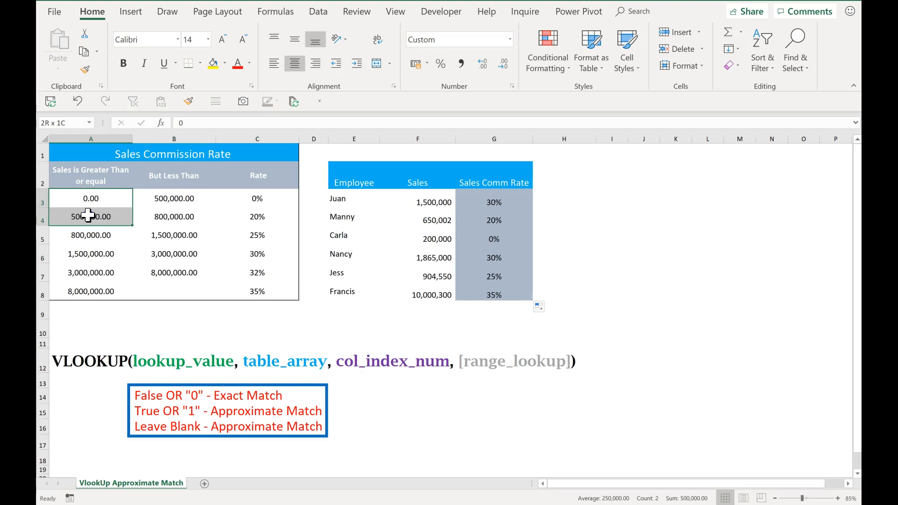
pyautogui.moveTo(88, 215); pyautogui.dragTo(253, 218)
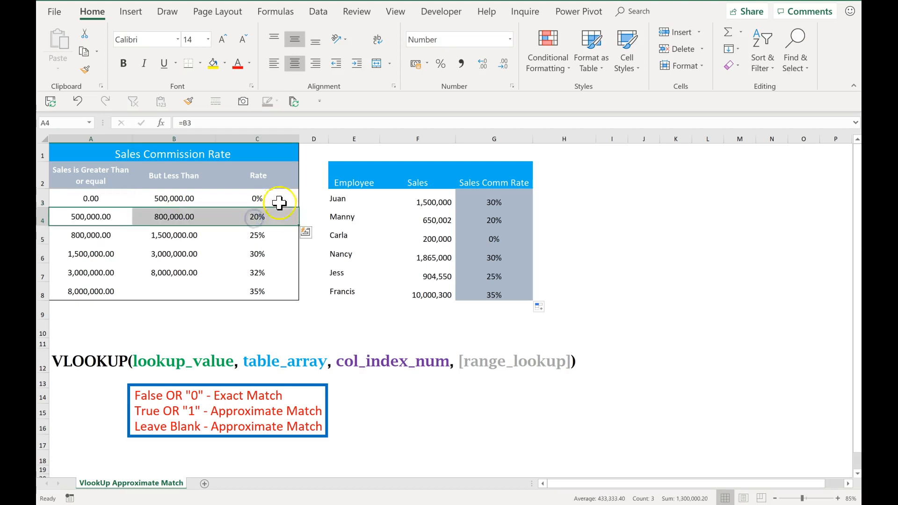
pyautogui.click(500, 221)
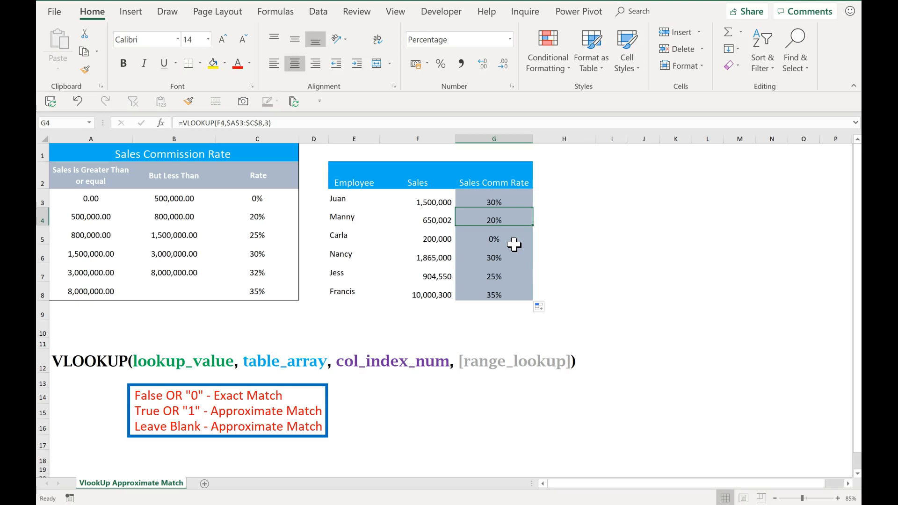
pyautogui.moveTo(75, 198); pyautogui.dragTo(267, 327)
pyautogui.click(272, 263)
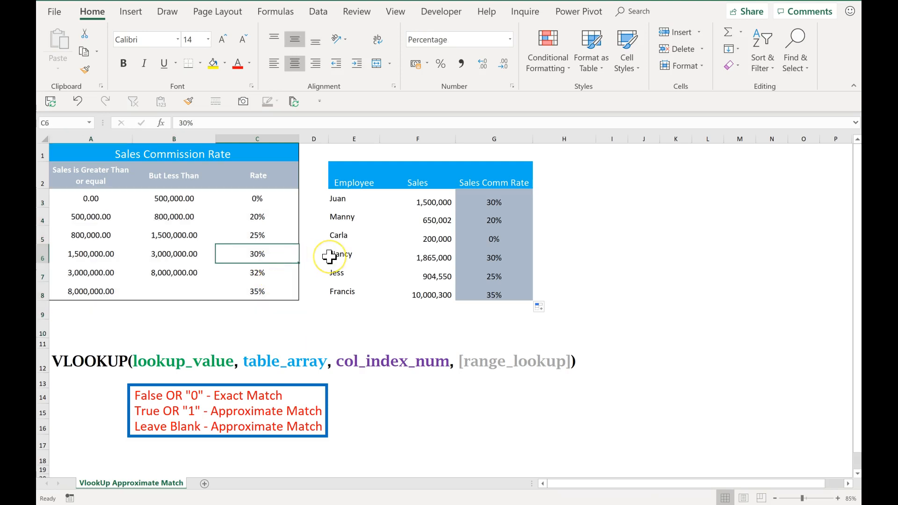
pyautogui.click(372, 289)
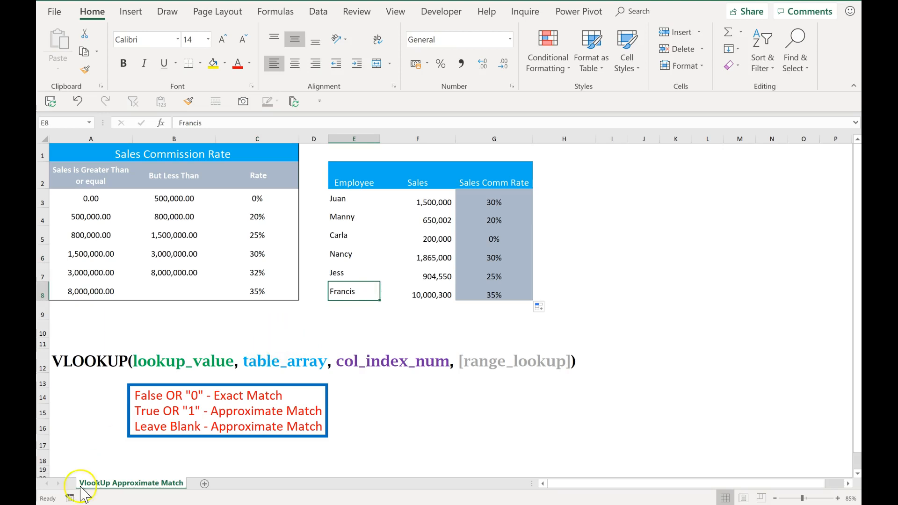